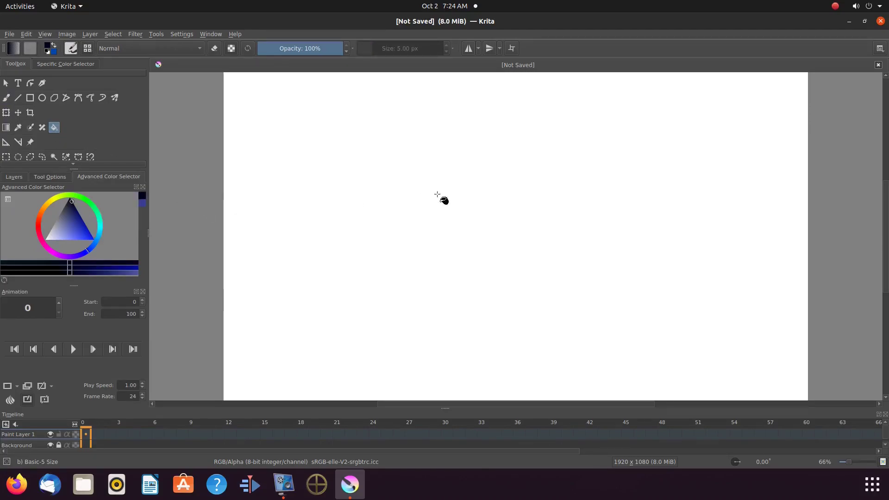
Step: Fill the canvas with dark navy and create a text object reading "This Is Redfeather" in its upper half
click(469, 204)
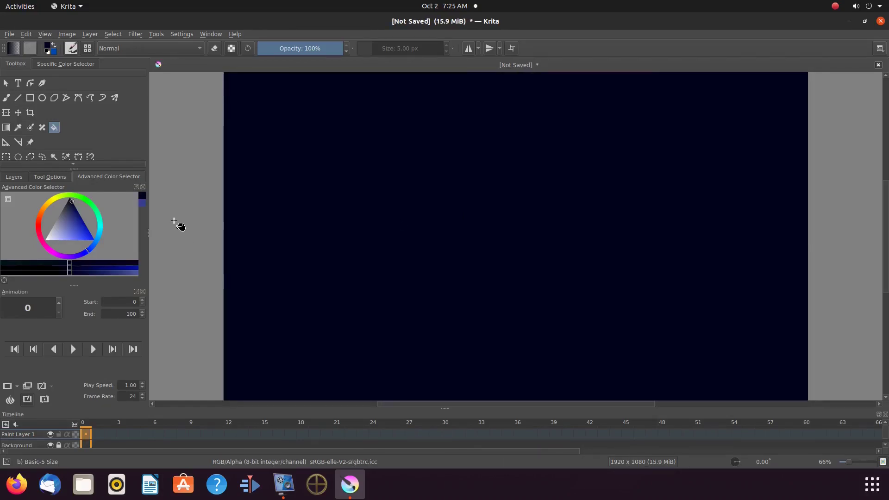
click(17, 82)
drag(271, 177, 634, 263)
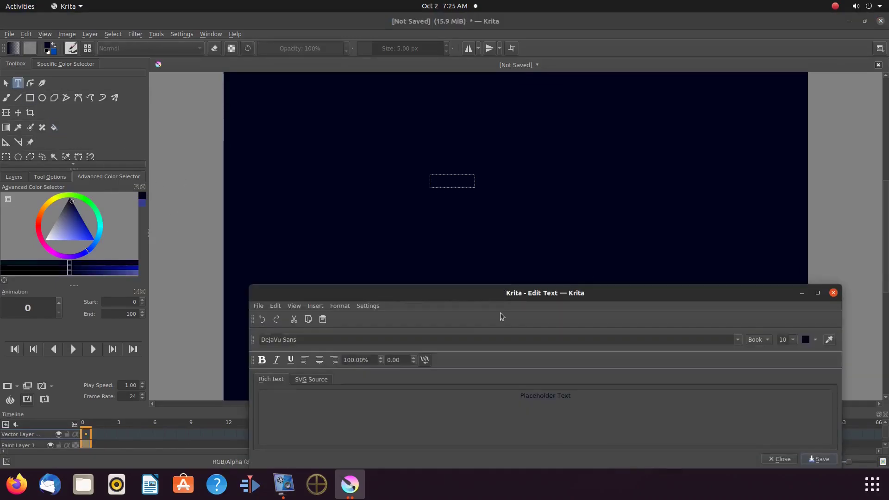
drag(572, 398, 508, 403)
text(This Is Redfeather)
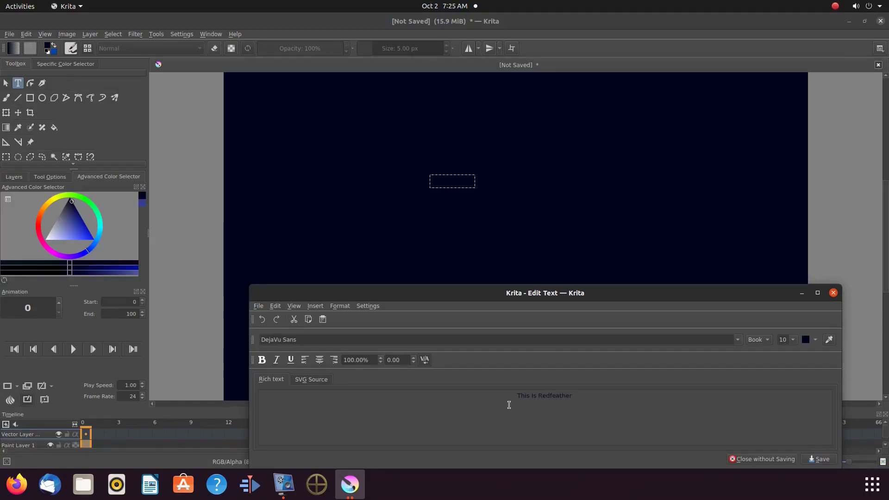
Step: Format the text at size 72 in dark red, save it, and centre it horizontally in the canvas's upper part
click(793, 340)
click(784, 412)
click(820, 342)
click(864, 209)
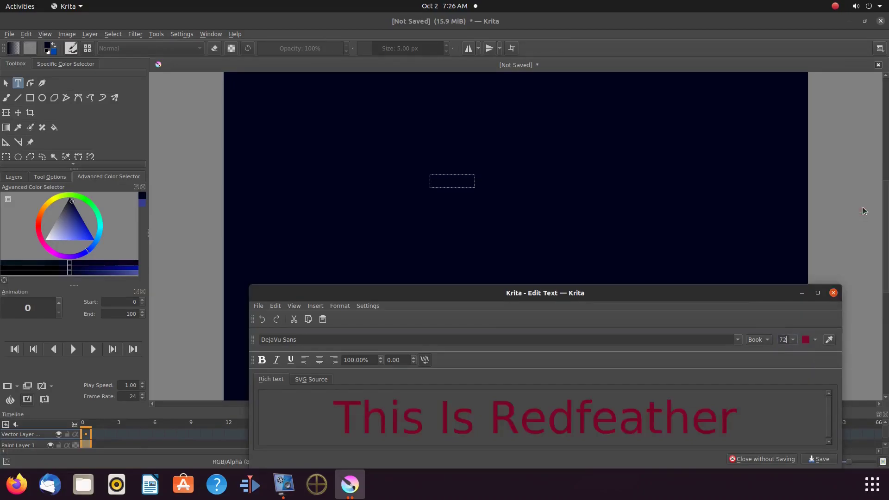
click(826, 464)
click(784, 463)
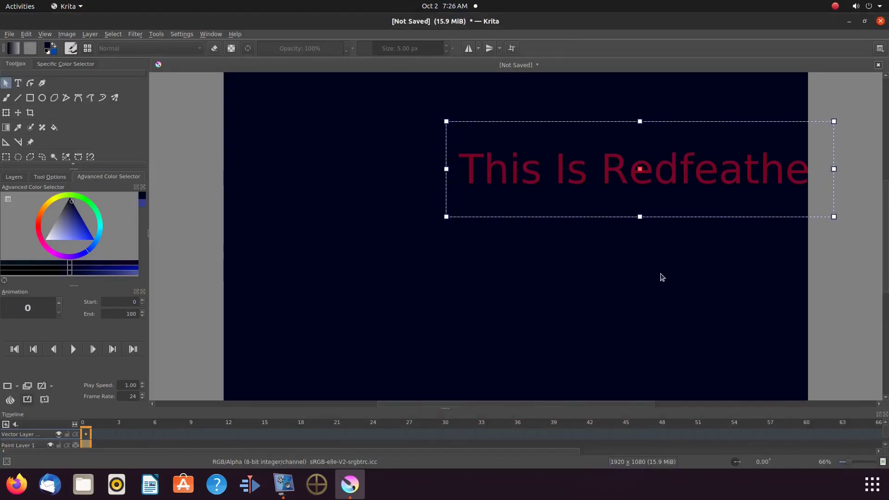
drag(640, 169, 521, 166)
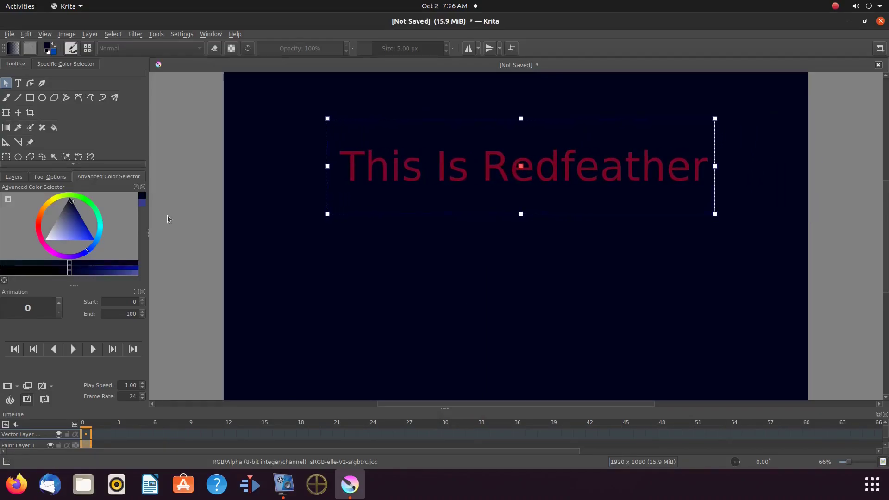
Step: From Paint Layer 1, create a second text object reading "This Is Redfeather" just below the first line on its own vector layer
click(14, 177)
click(50, 237)
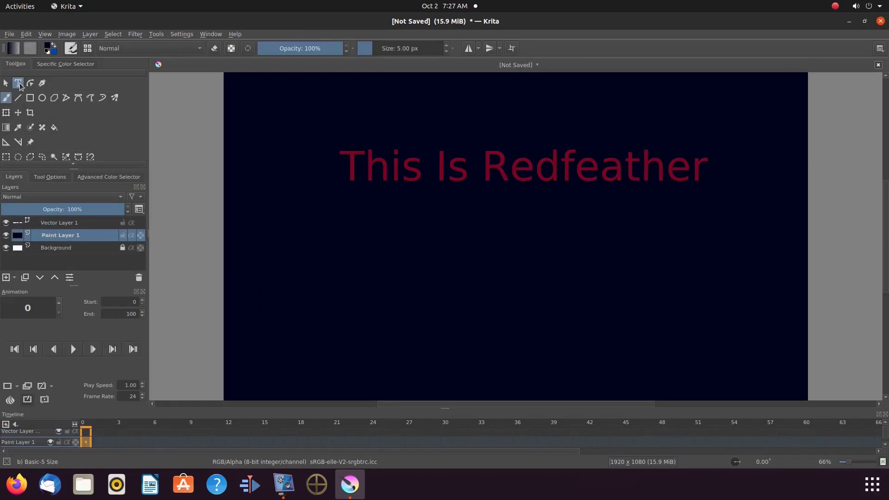
click(18, 83)
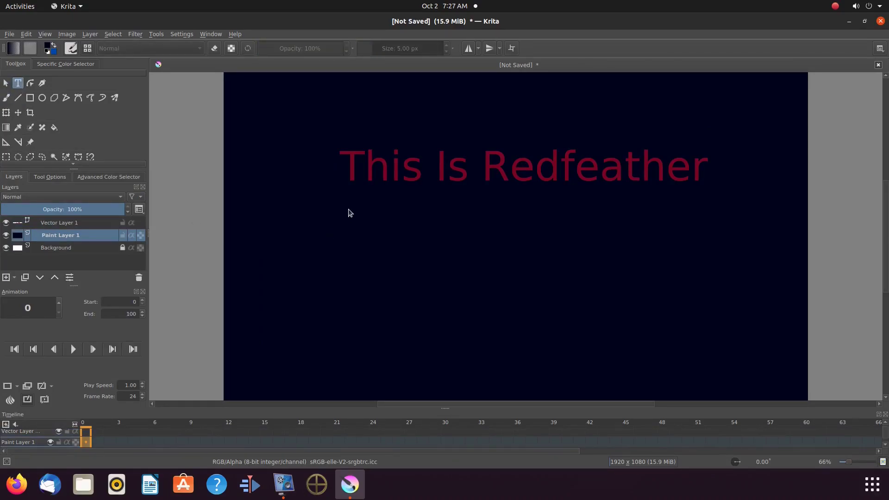
drag(347, 204, 706, 255)
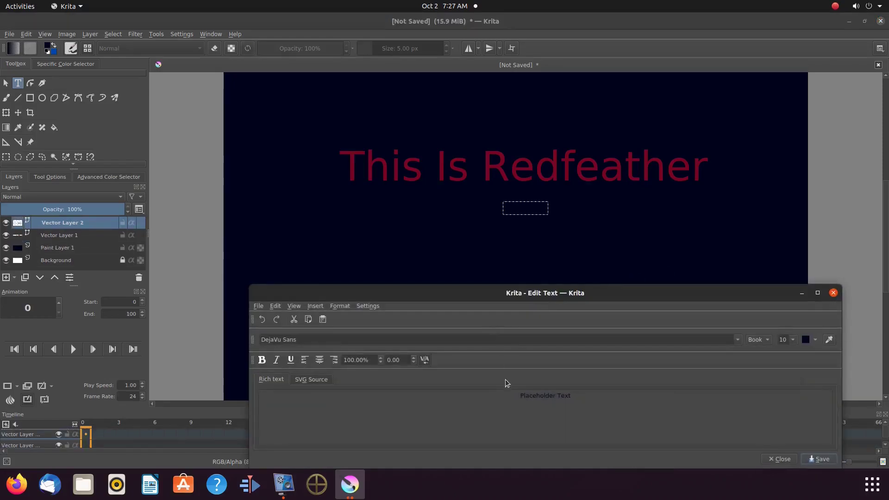
drag(579, 400, 514, 393)
text(Th)
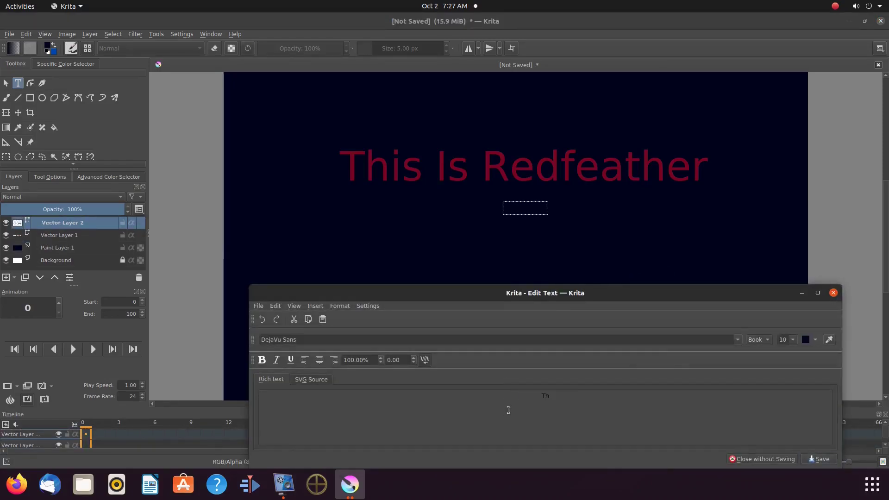
text(is Is Redfeather)
Step: Format the second text at size 72 in the same dark red, save it, and align it directly beneath the first line
click(794, 341)
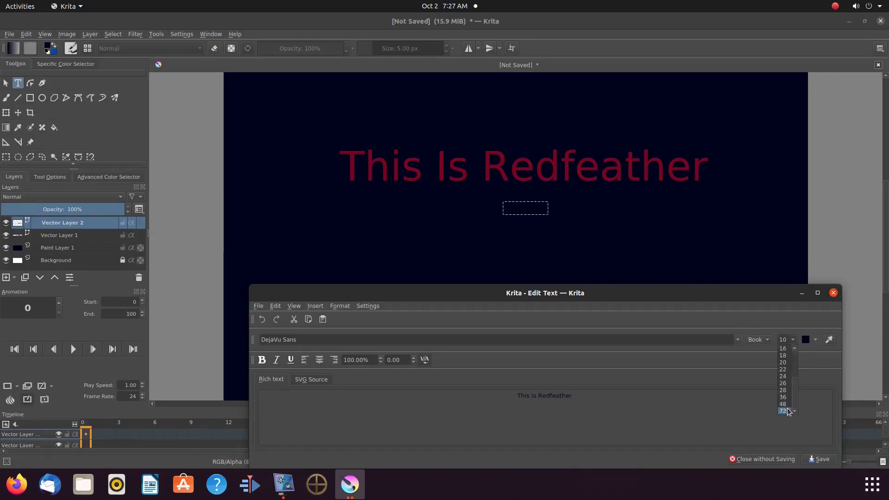
click(788, 410)
click(815, 341)
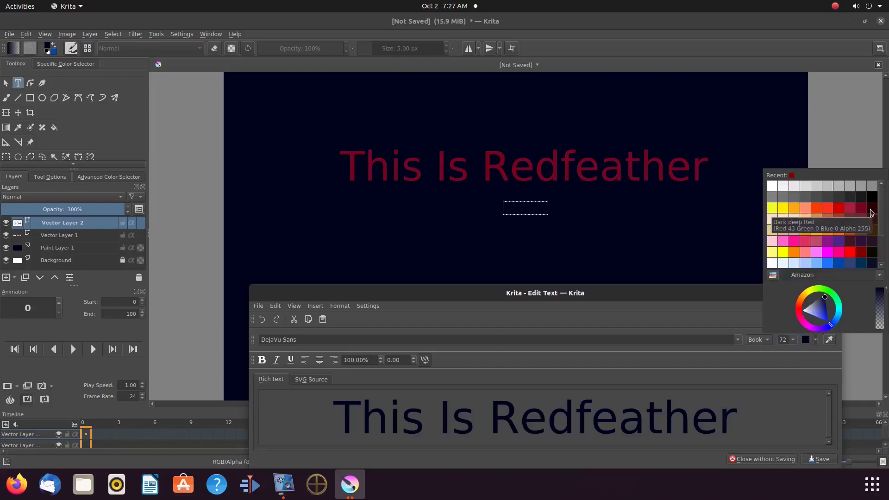
click(862, 209)
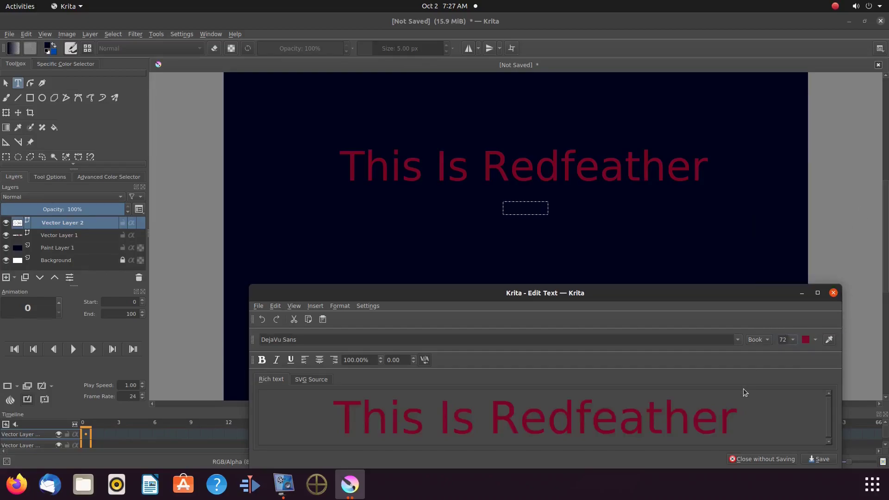
click(819, 459)
click(782, 459)
drag(714, 199, 523, 202)
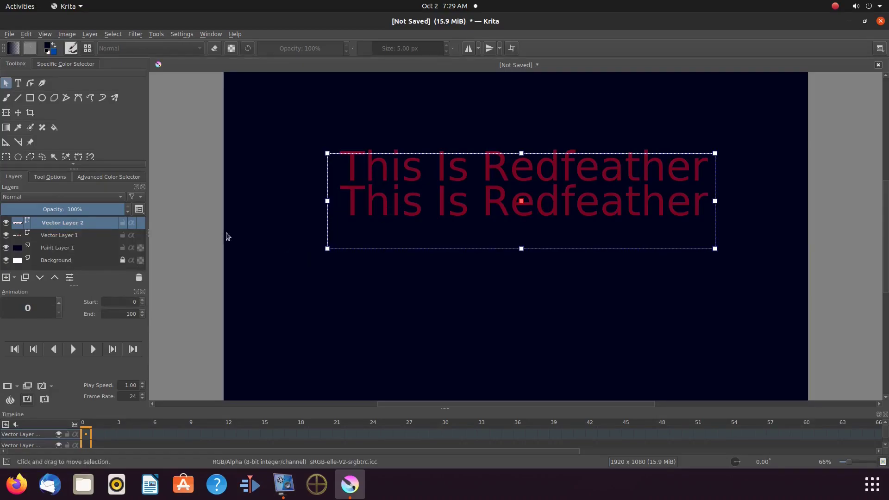
Step: Flip the lower text on Vector Layer 2 upside down with the Transform tool
click(69, 238)
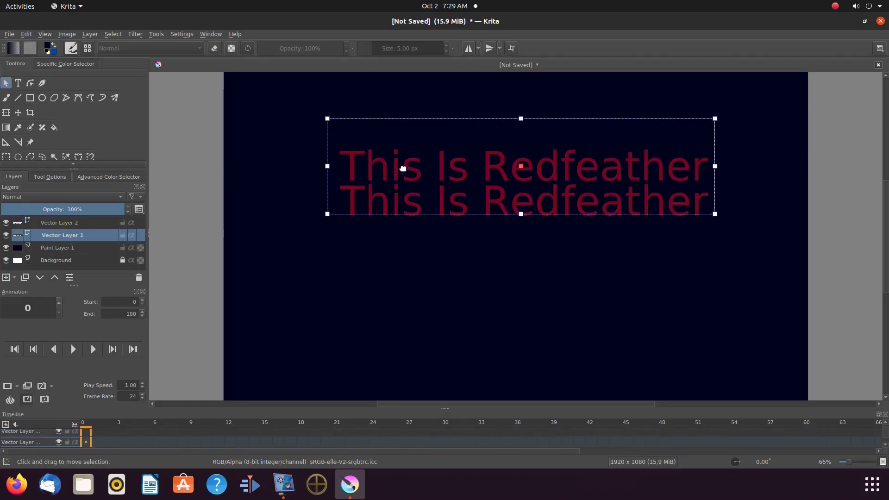
click(67, 224)
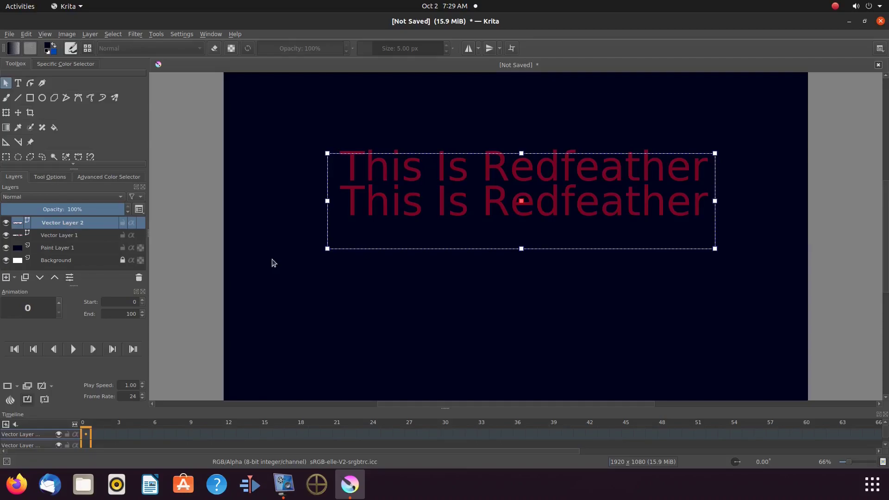
click(6, 113)
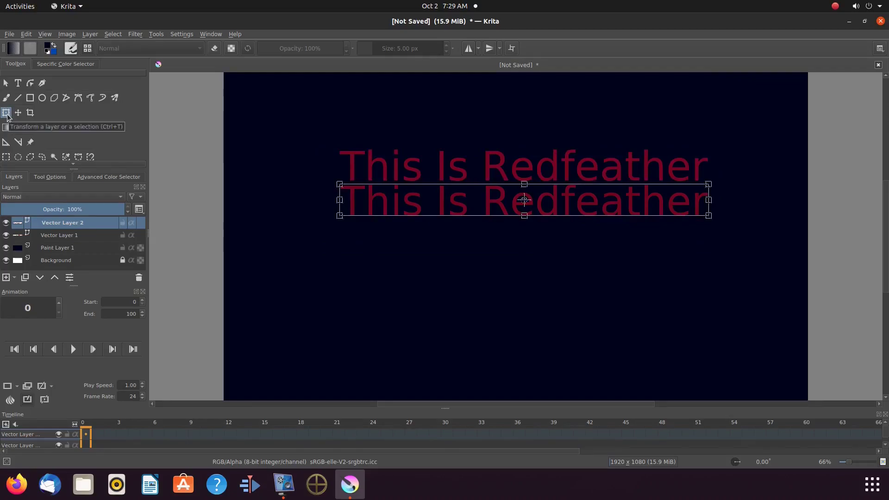
click(51, 177)
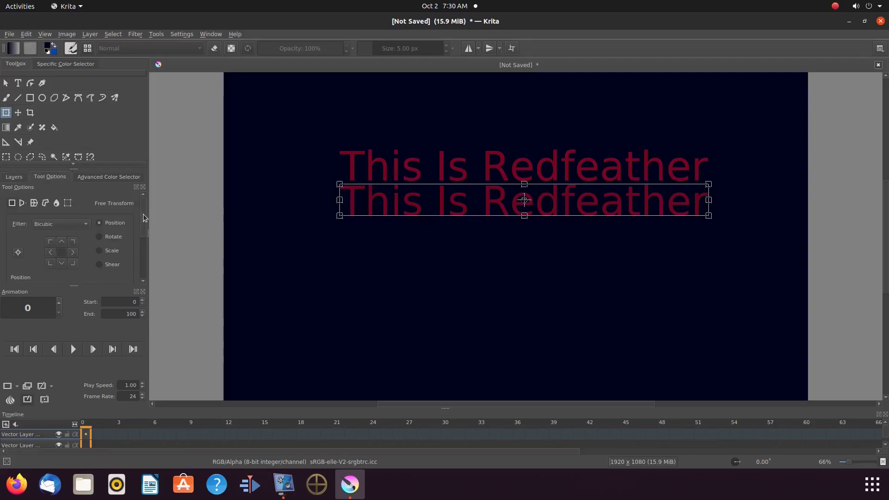
scroll(143, 214, down, 5)
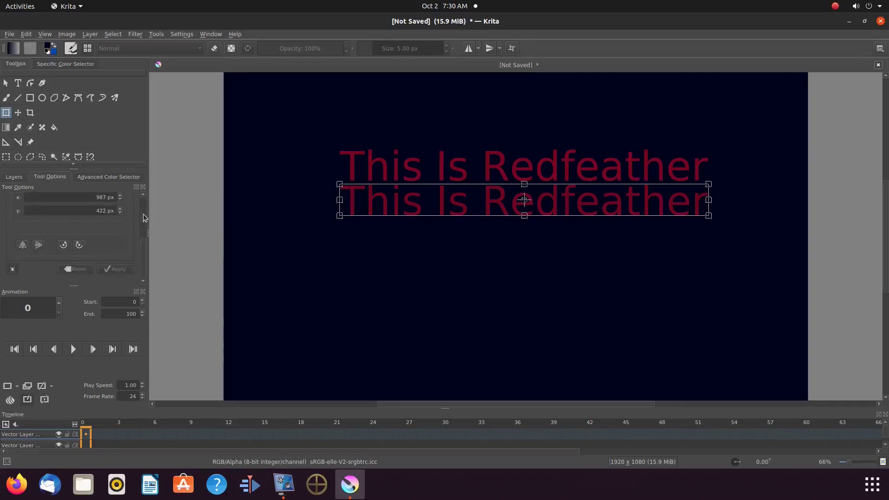
click(39, 245)
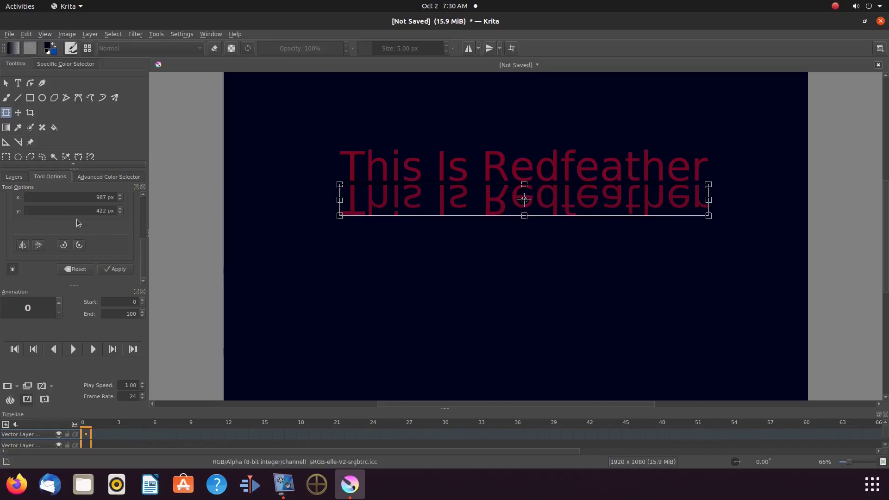
Step: Lower the opacity of the flipped text's layer to 57%
click(14, 177)
click(113, 210)
drag(114, 210, 91, 210)
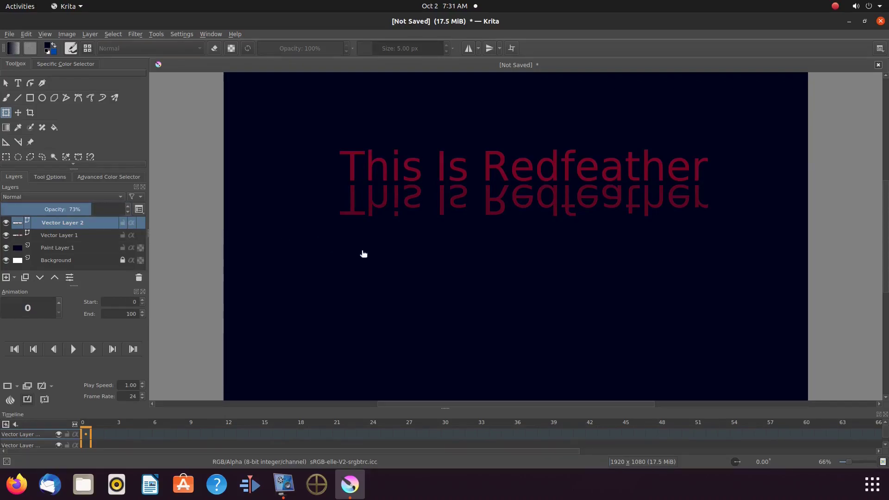
click(86, 209)
drag(86, 209, 73, 210)
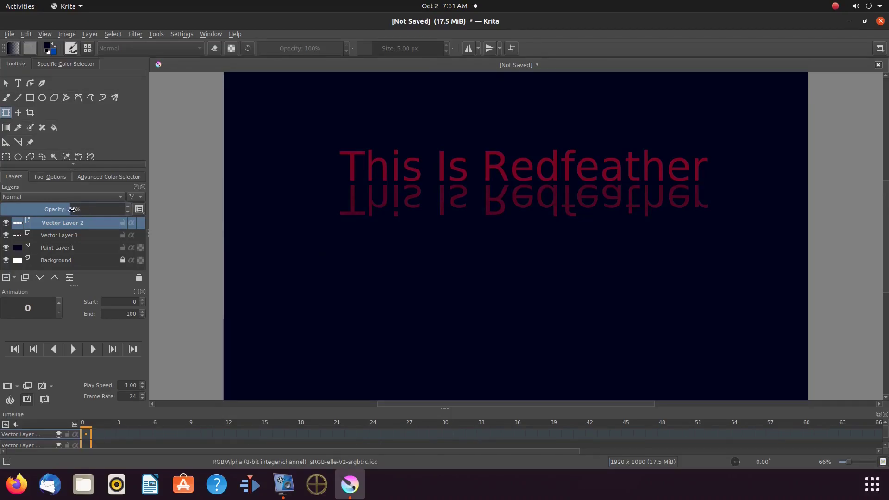
Step: Nudge the flipped text slightly upward so it sits close beneath the original line as its reflection
click(7, 86)
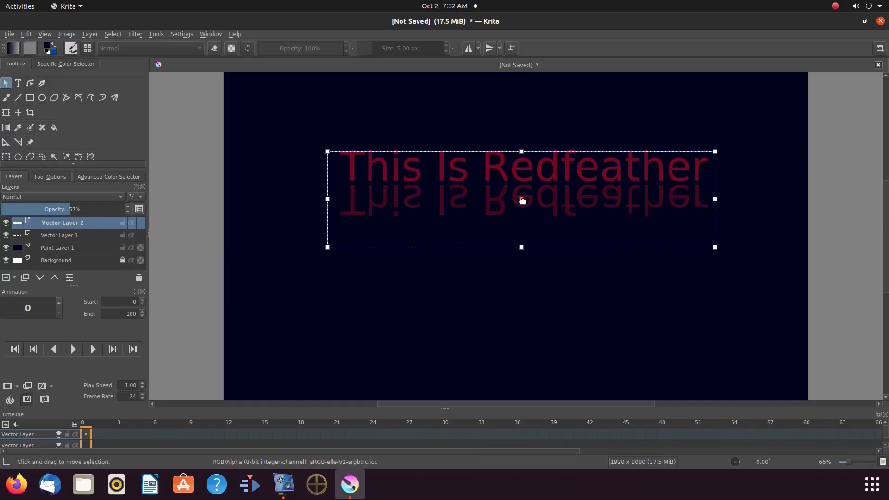
drag(522, 200, 522, 199)
drag(523, 199, 523, 199)
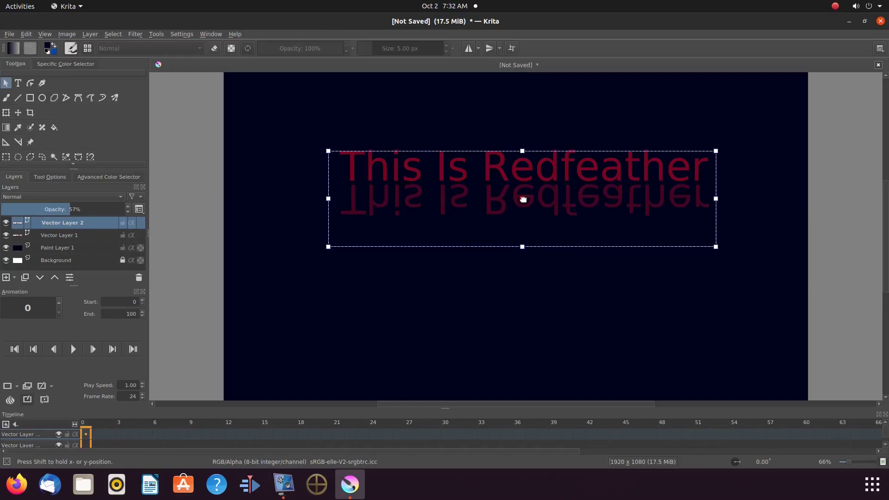
drag(523, 199, 523, 199)
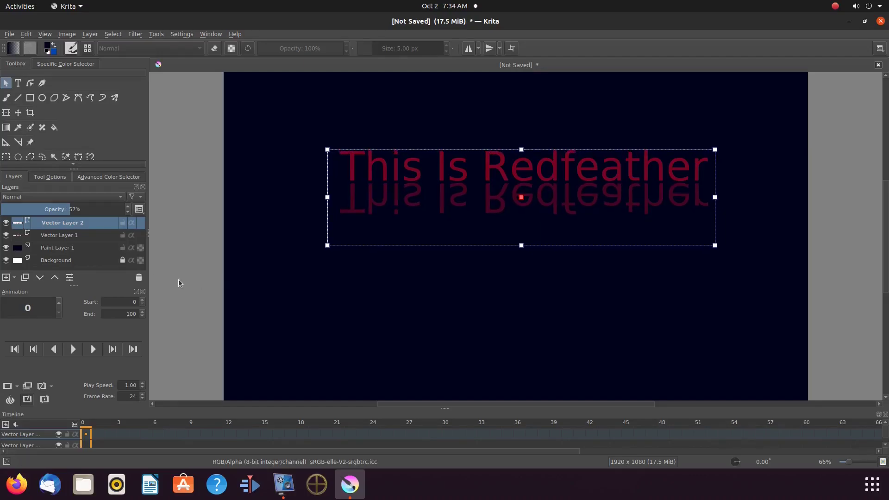
Step: Try merging Vector Layer 2 with the vector layer below it, and undo the merge
click(56, 250)
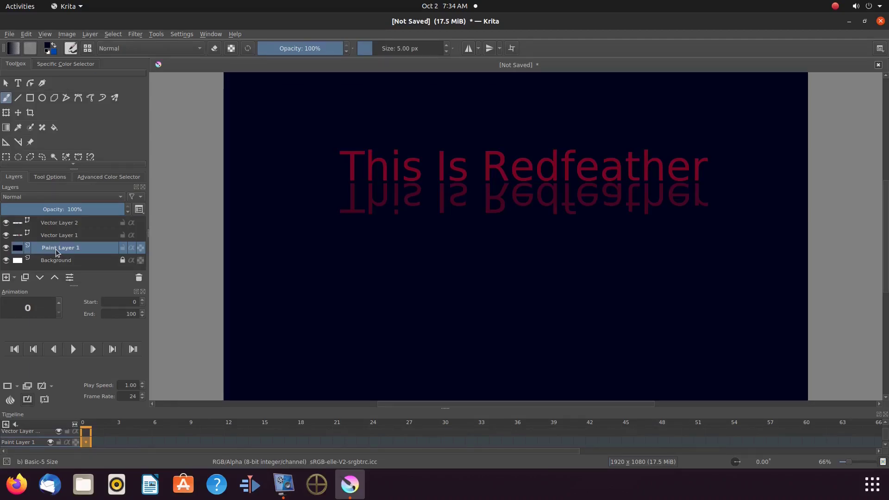
right_click(53, 223)
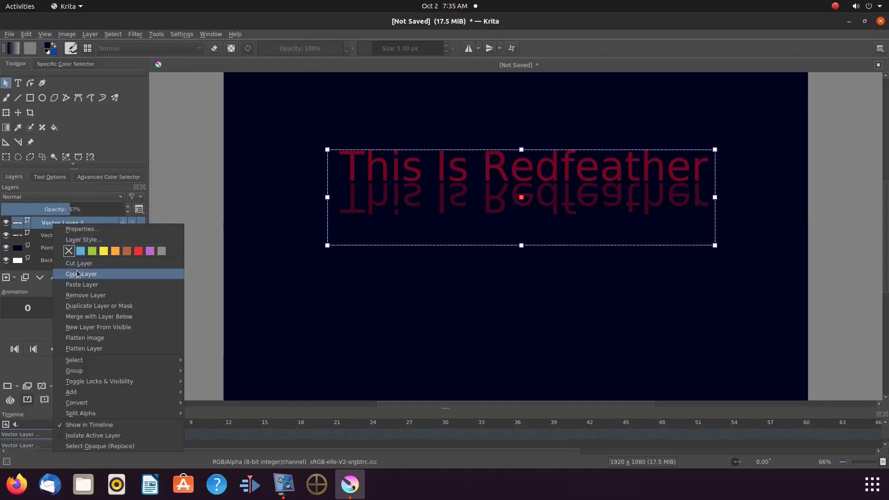
click(86, 318)
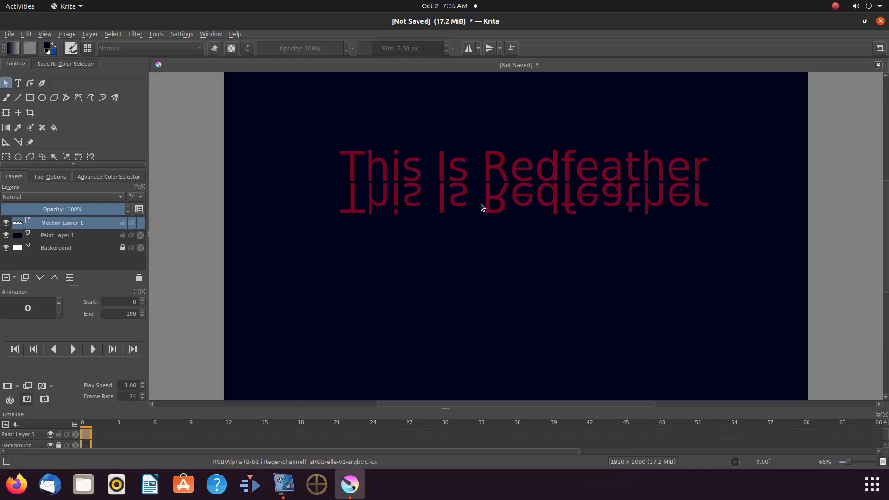
click(27, 34)
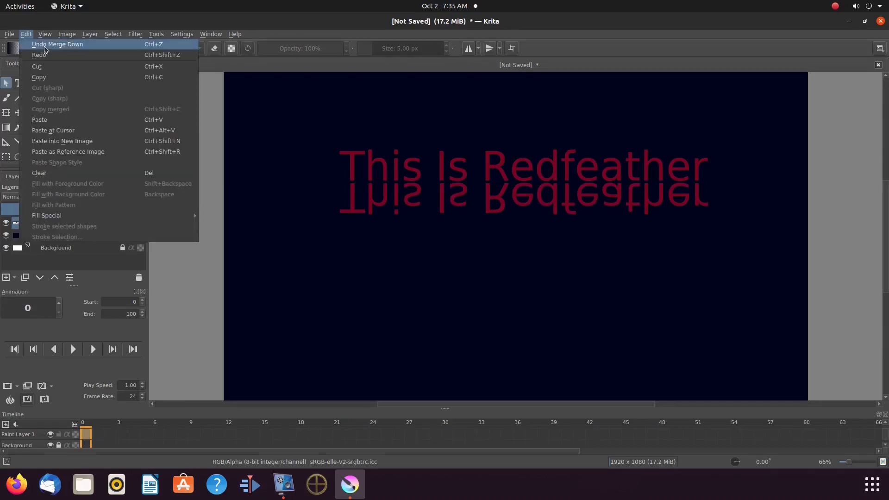
click(45, 45)
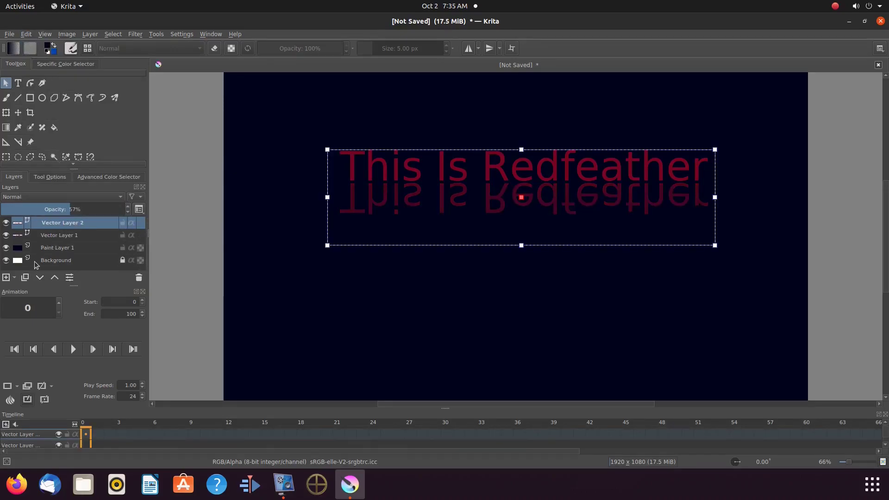
Step: Add an empty paint layer between the two vector layers and merge Vector Layer 2 down into it
click(6, 277)
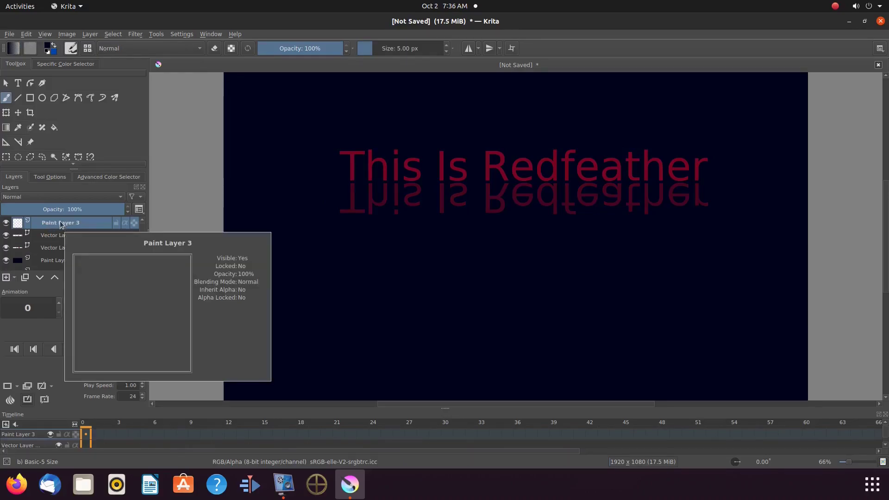
drag(62, 224, 56, 244)
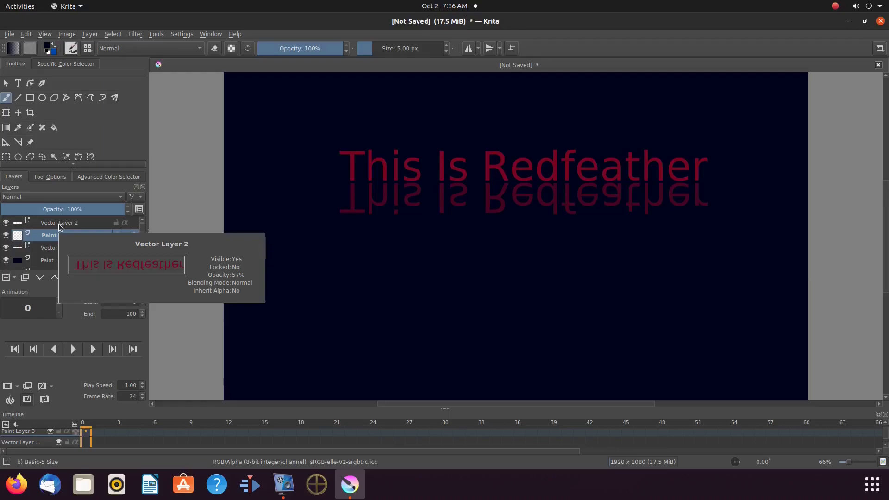
click(59, 223)
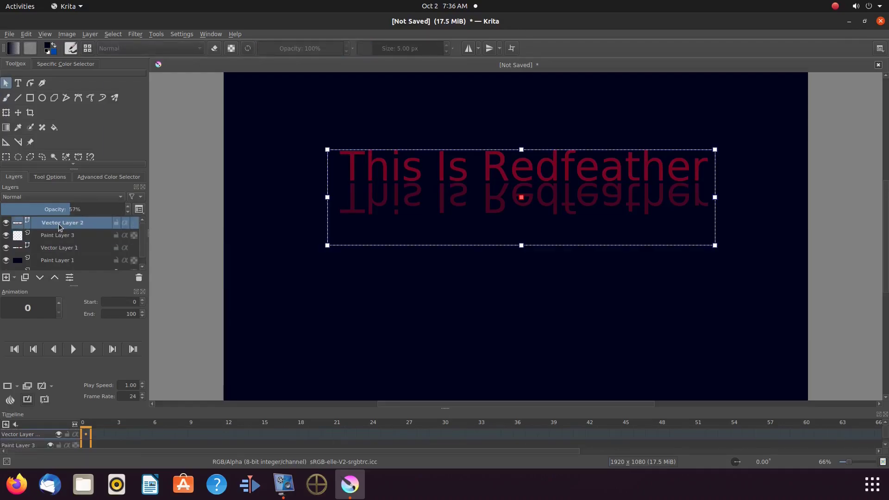
right_click(59, 225)
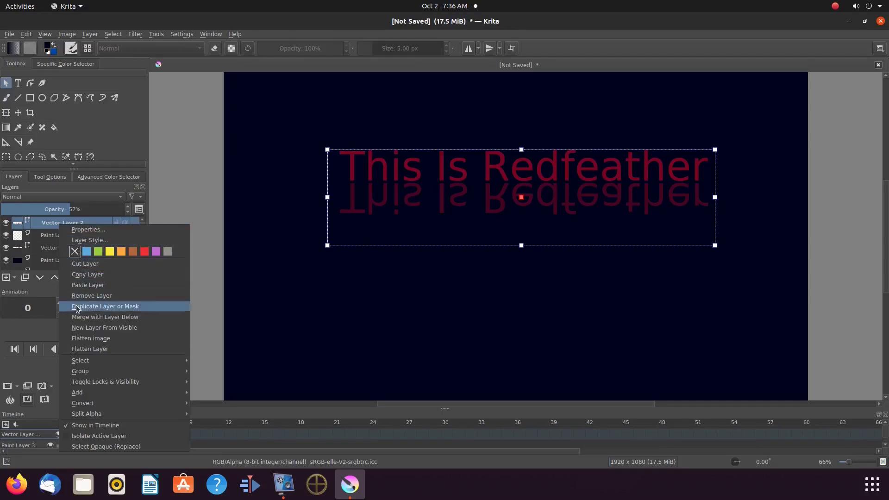
click(79, 320)
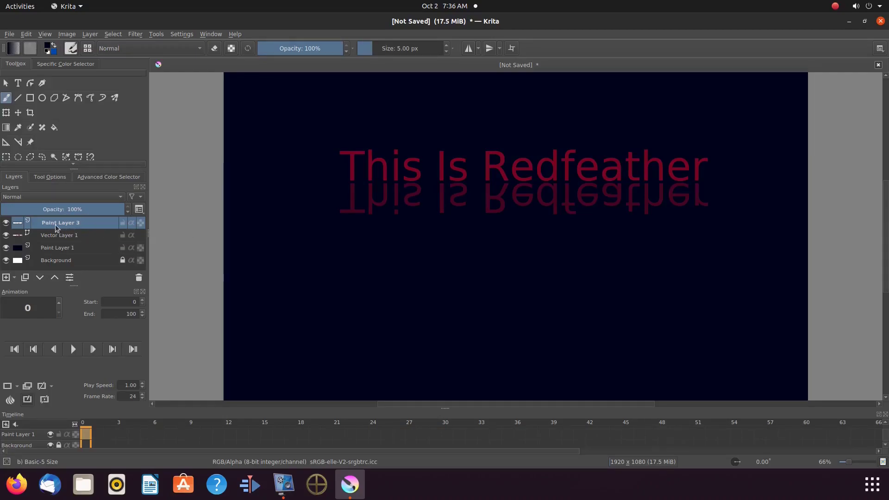
Step: Merge the faded reflection's paint layer down into Vector Layer 1, and merge that result into Paint Layer 1
mouse_move(55, 226)
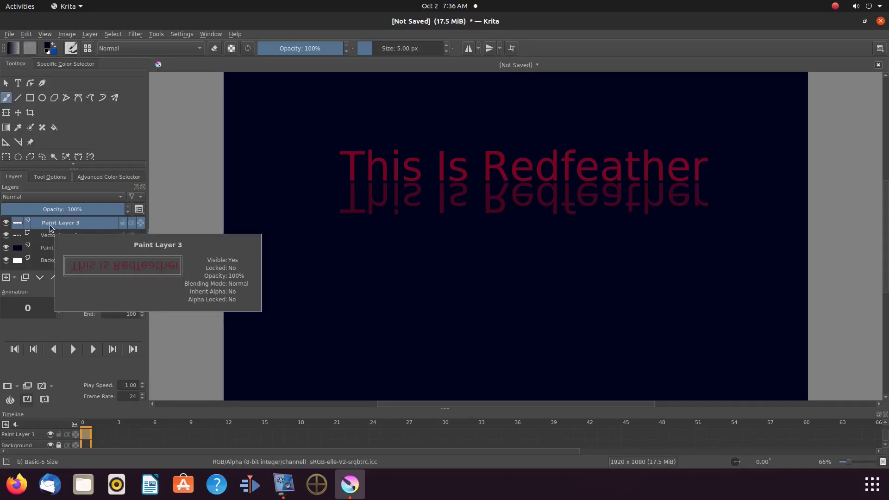
right_click(50, 226)
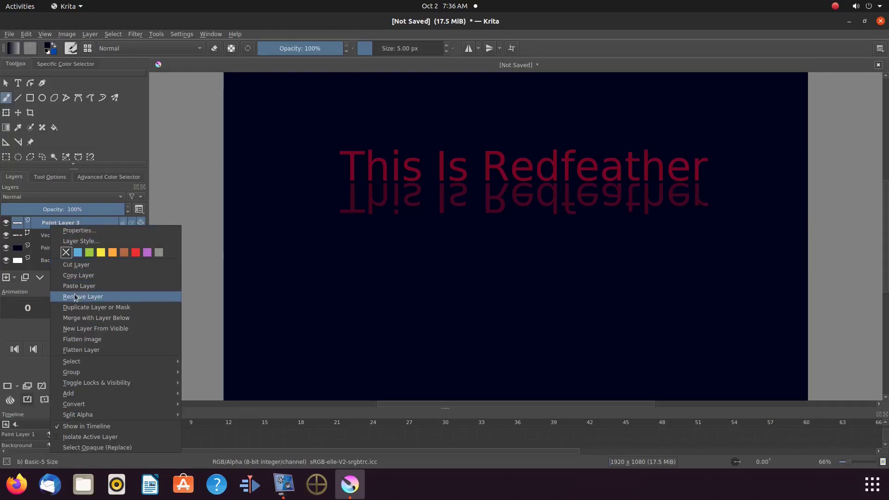
click(77, 318)
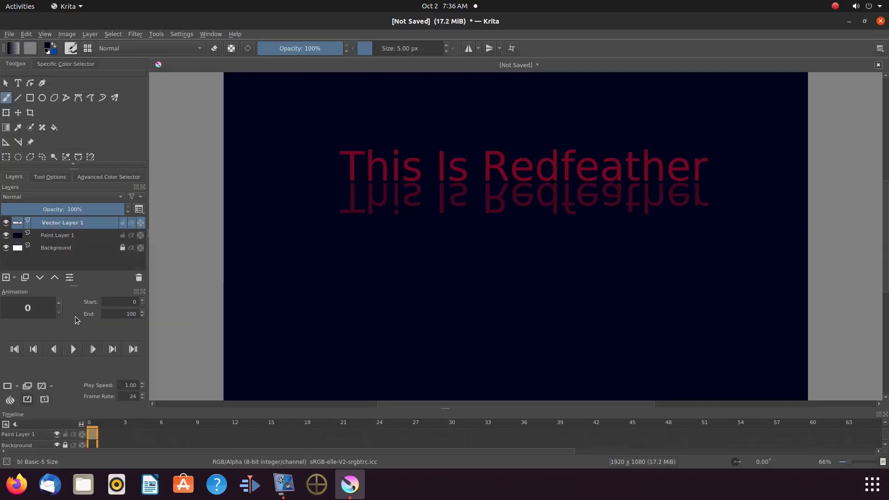
right_click(48, 227)
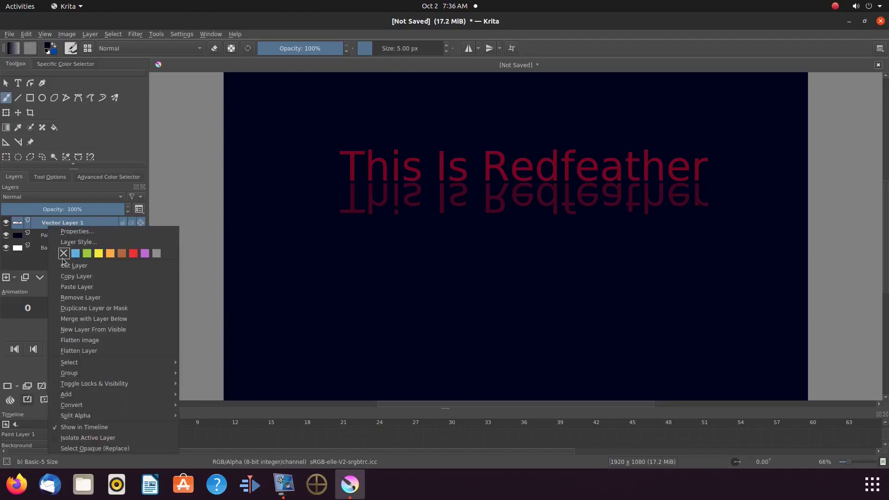
click(68, 320)
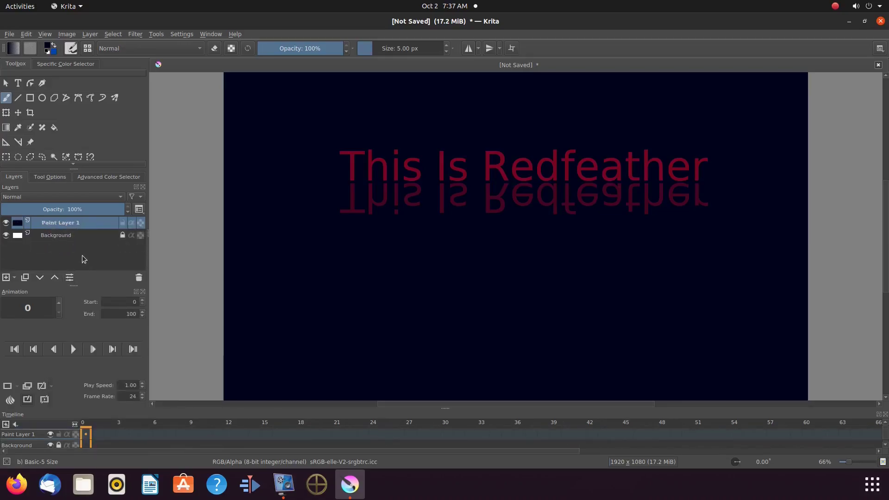